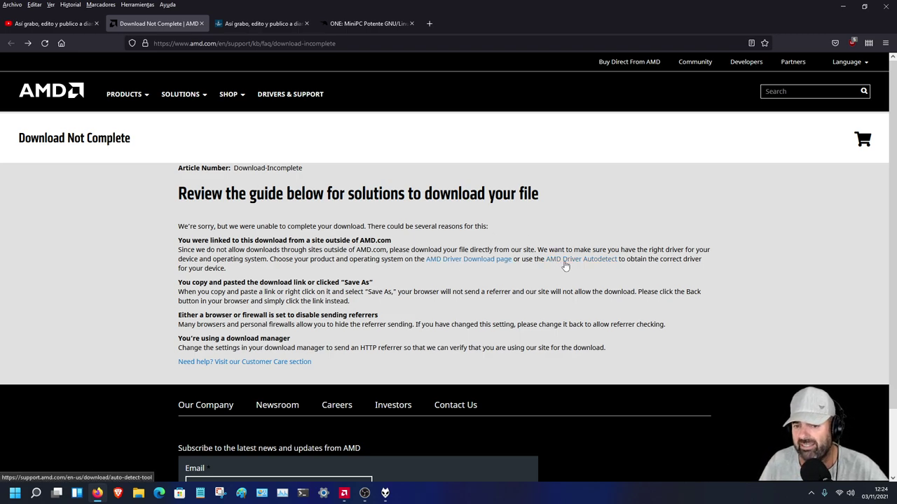
# Open AMD's driver auto-detect page, bring up the Radeon installer download, cancel it without saving, and minimize the browser.
pyautogui.click(593, 264)
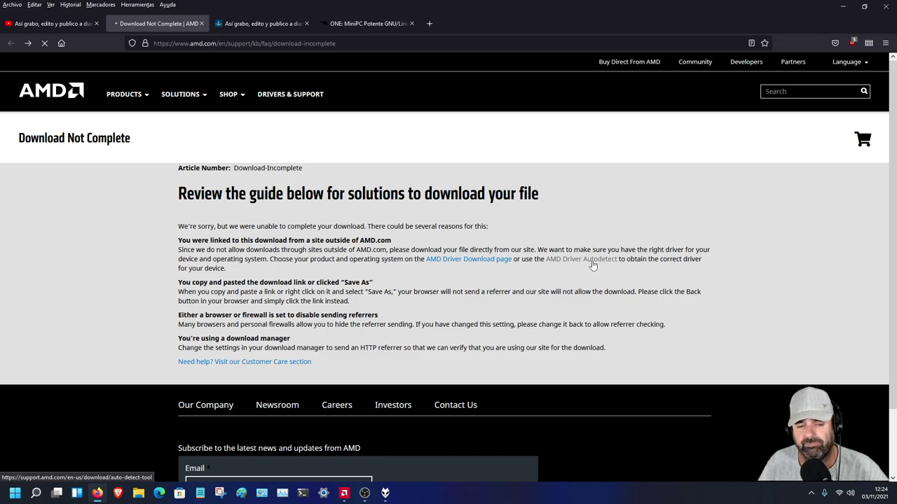
pyautogui.scroll(-3, 430, 289)
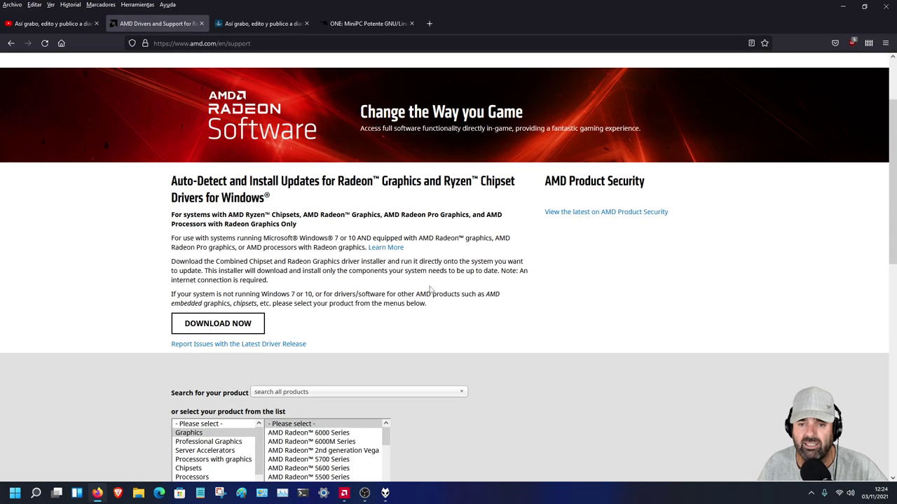
pyautogui.click(237, 323)
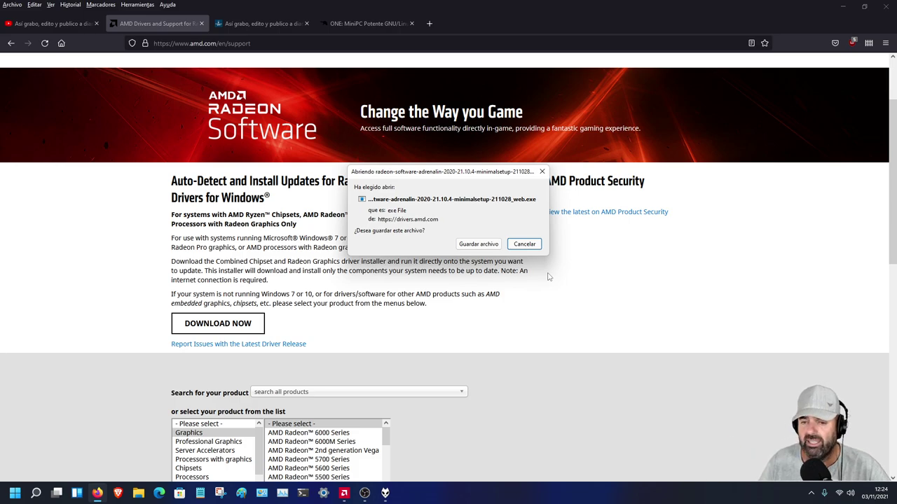
pyautogui.click(525, 244)
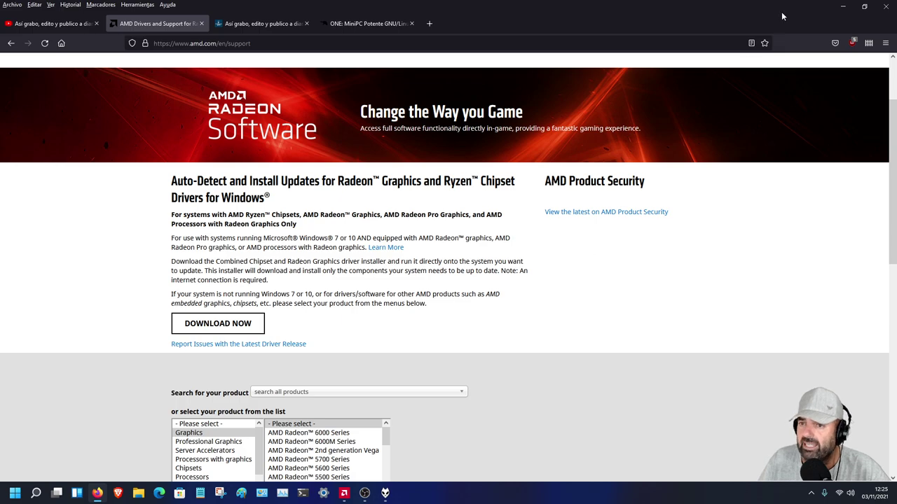
pyautogui.click(843, 6)
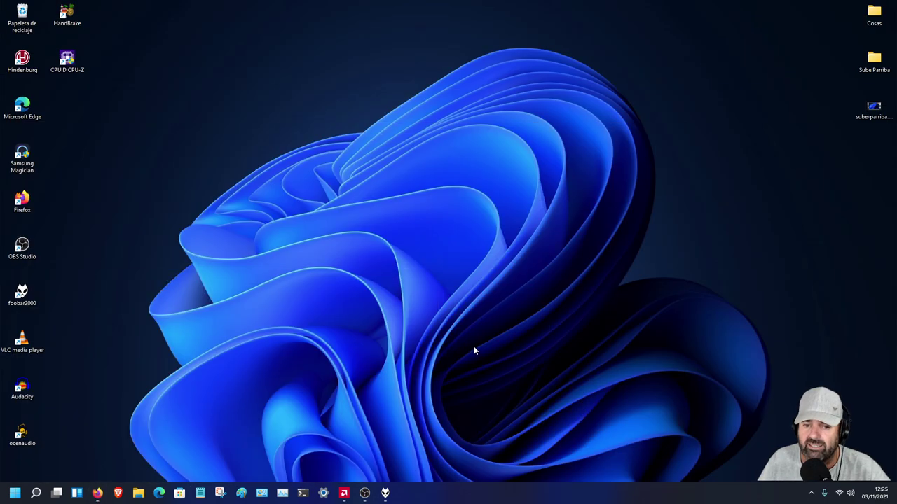
# Switch to AMD Radeon Software and review its Inicio, Juegos and Rendimiento sections, then minimize it.
pyautogui.click(345, 493)
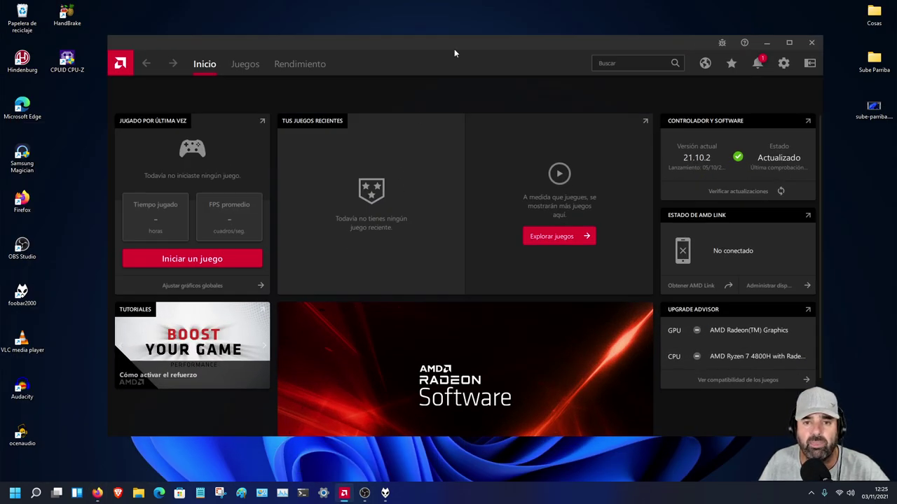
pyautogui.moveTo(454, 49); pyautogui.dragTo(484, 47)
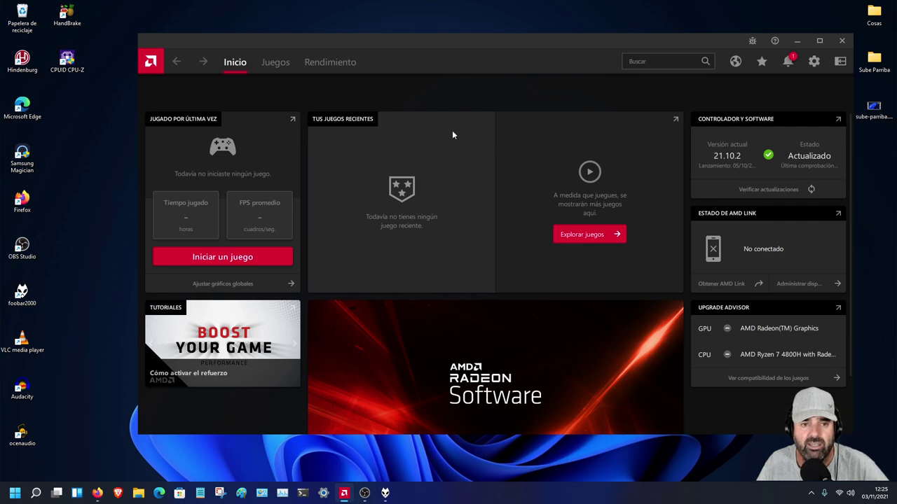
pyautogui.click(275, 63)
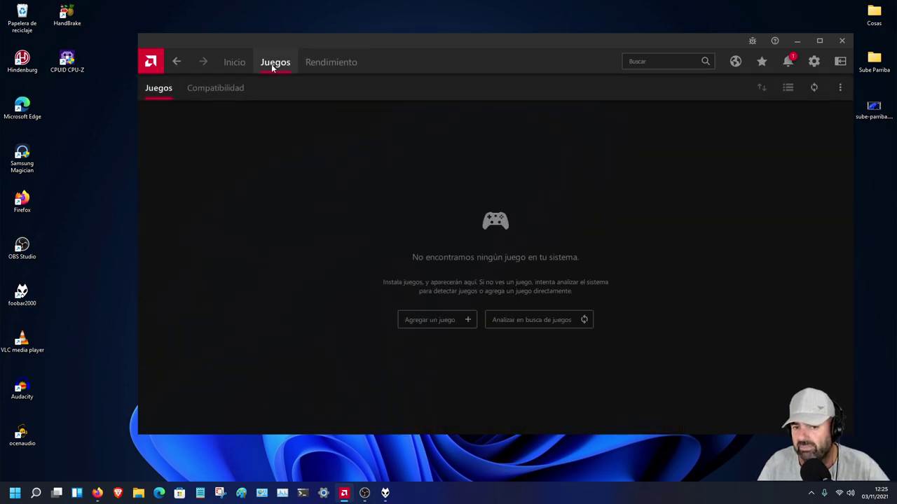
pyautogui.click(312, 63)
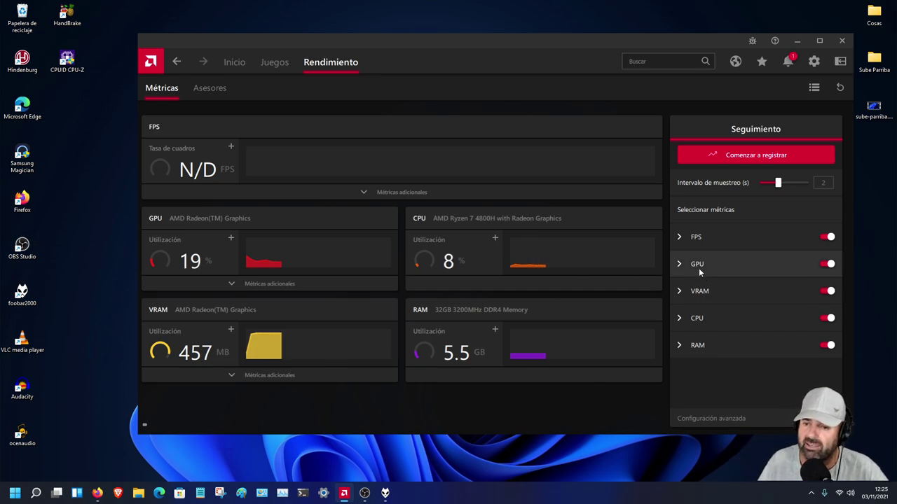
pyautogui.click(234, 63)
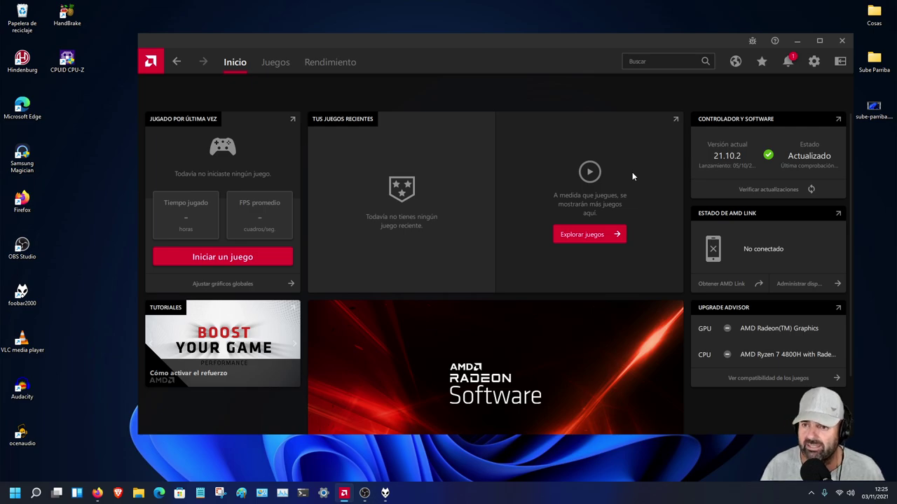
pyautogui.click(796, 41)
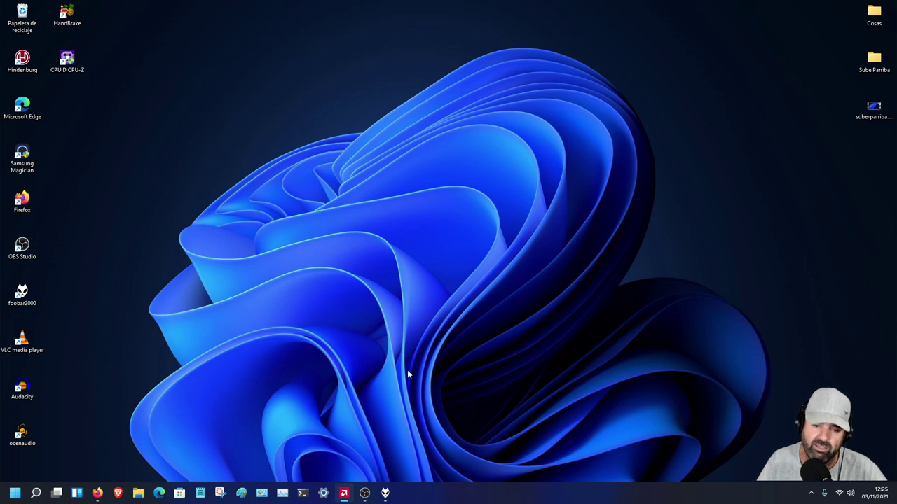
# Bring up OBS Studio and inspect its CPU and memory use in the Task Manager process list.
pyautogui.click(371, 493)
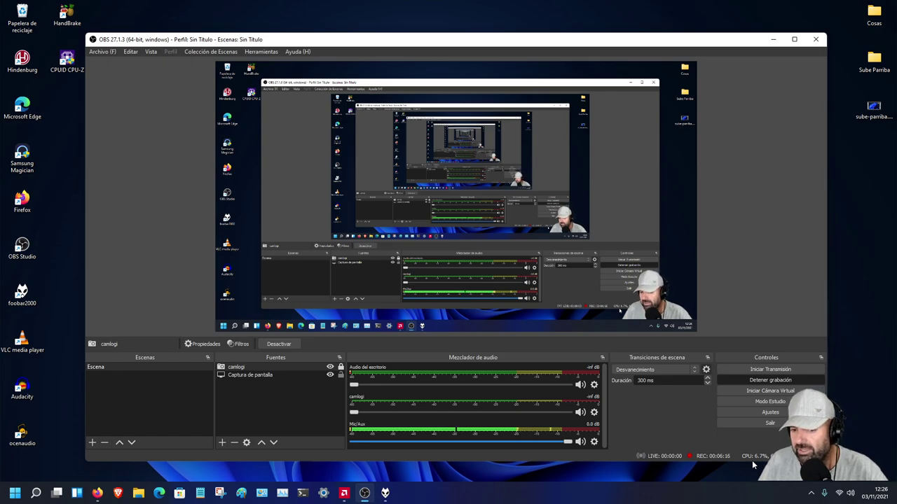
pyautogui.click(283, 494)
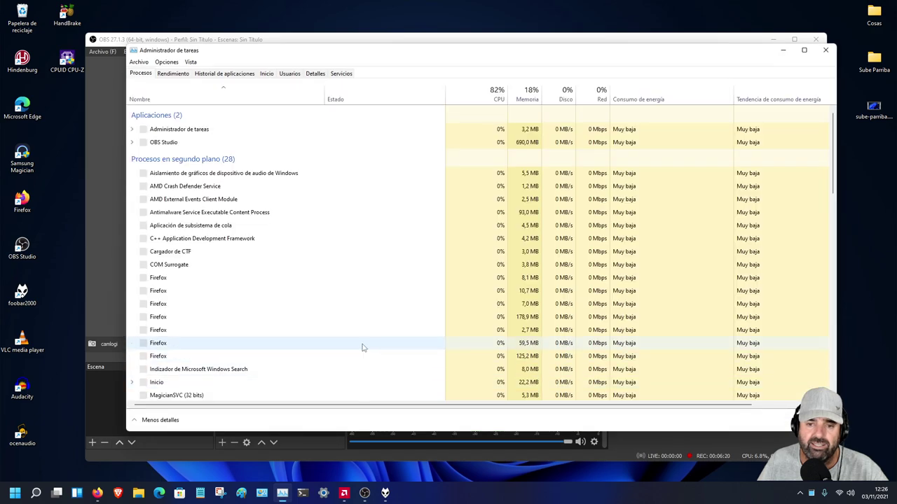
pyautogui.moveTo(516, 53); pyautogui.dragTo(417, 51)
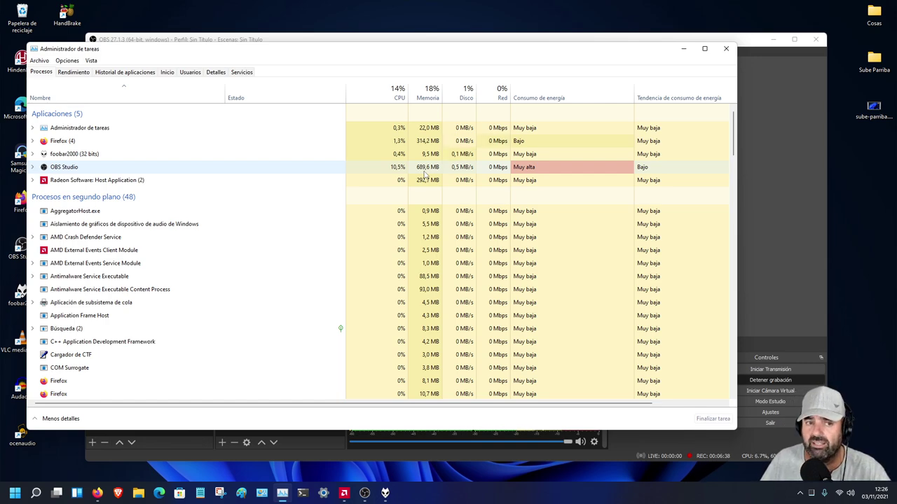
# Examine the GPU, CPU and memory performance graphs in Task Manager, then minimize it.
pyautogui.click(80, 73)
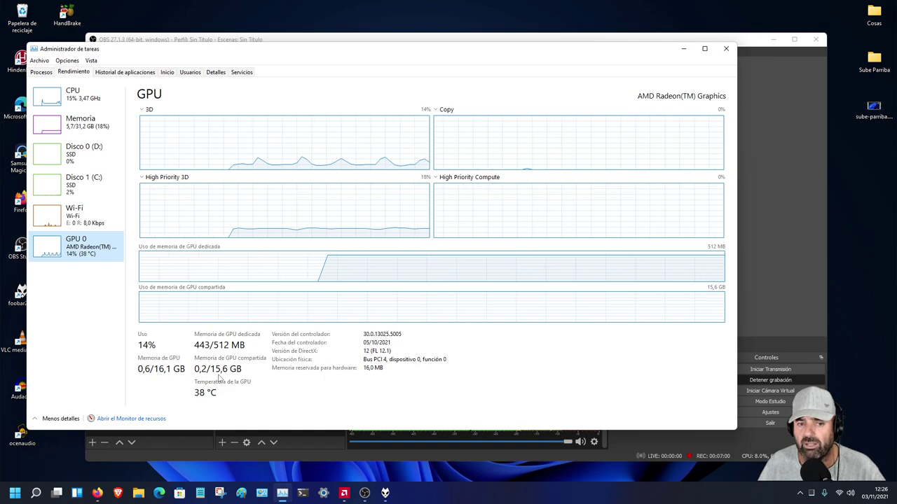
pyautogui.click(58, 102)
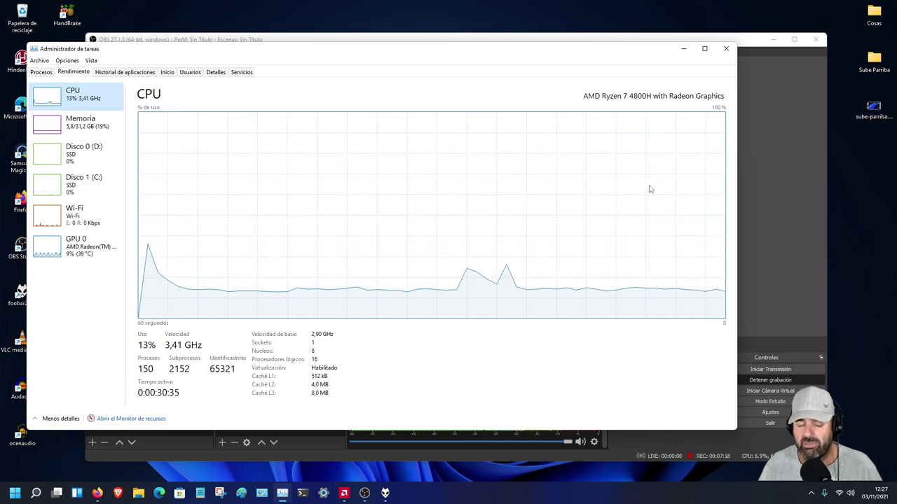
pyautogui.click(84, 131)
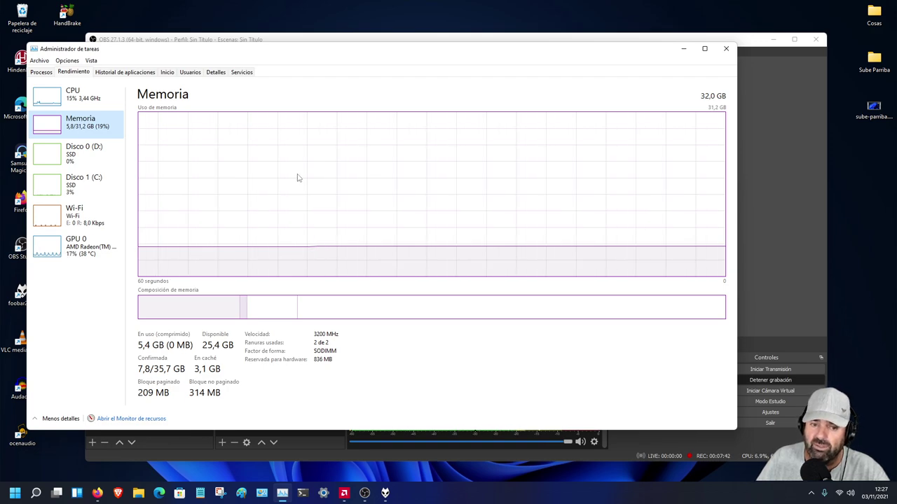
pyautogui.click(96, 252)
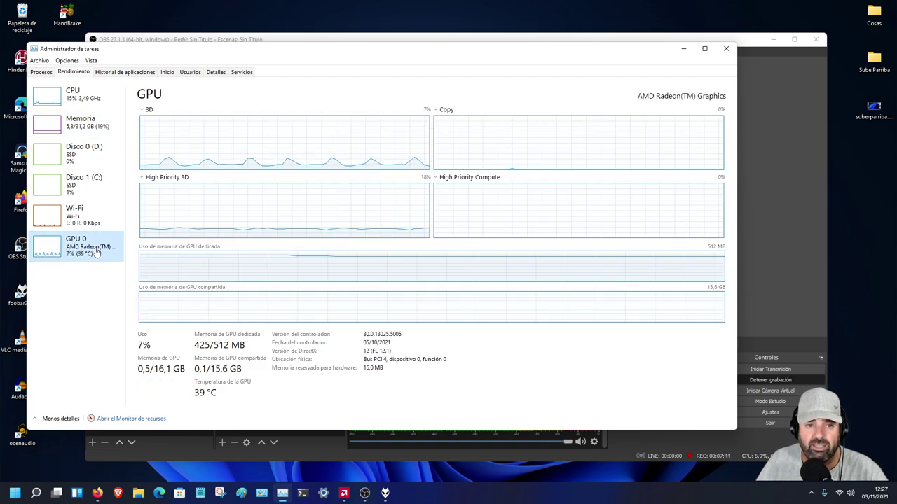
pyautogui.click(683, 48)
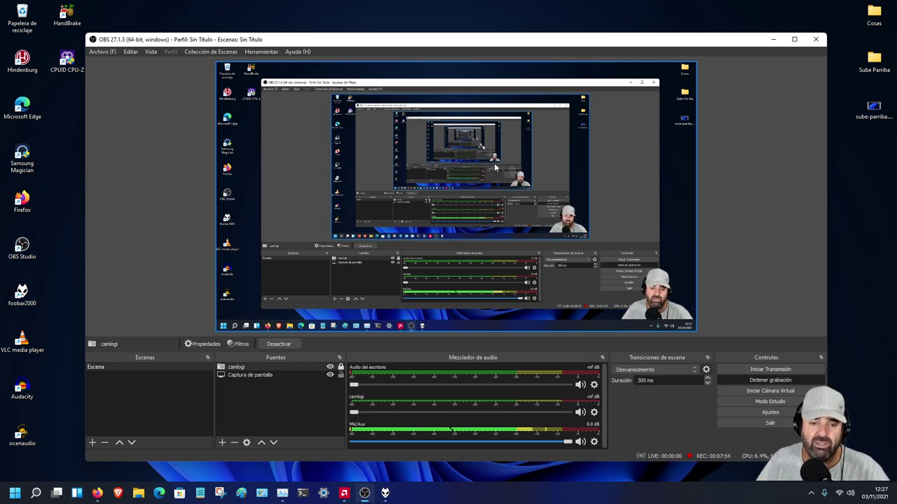
# Switch to Firefox and view the YouTube video about the Sube Parriba podcast in full screen, then minimize the browser.
pyautogui.click(97, 493)
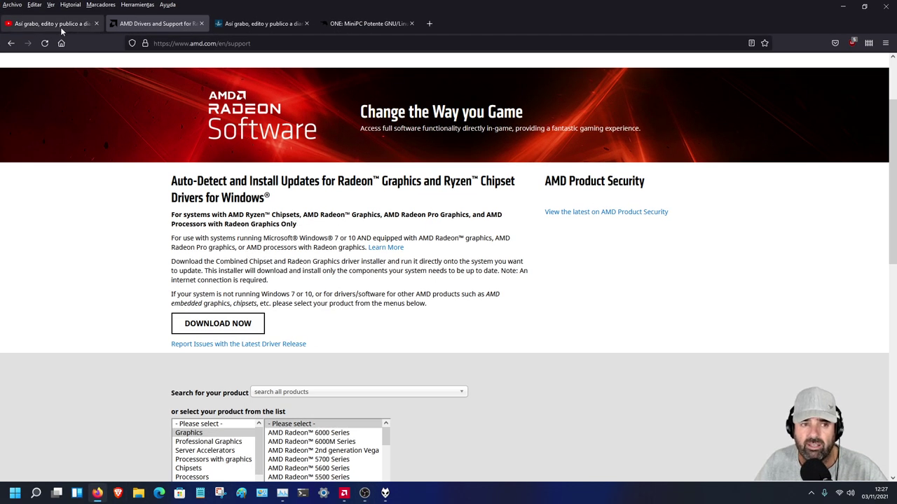
pyautogui.click(68, 24)
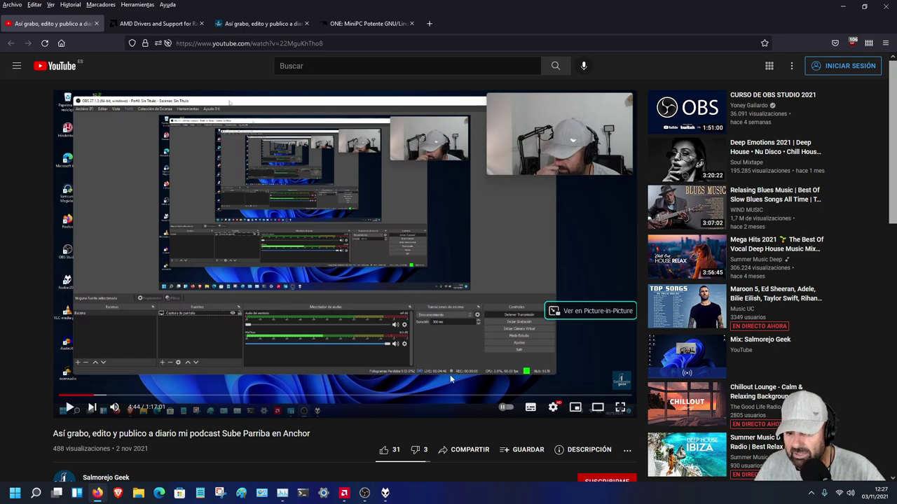
pyautogui.click(620, 407)
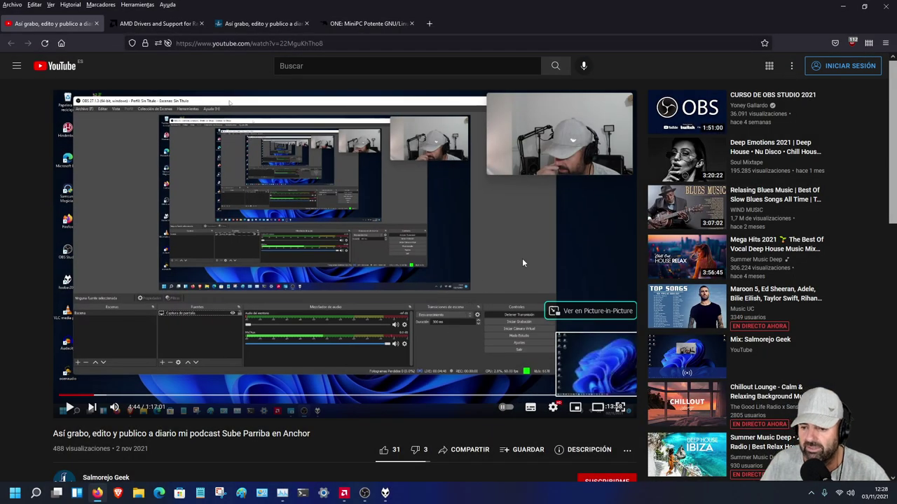
pyautogui.click(843, 6)
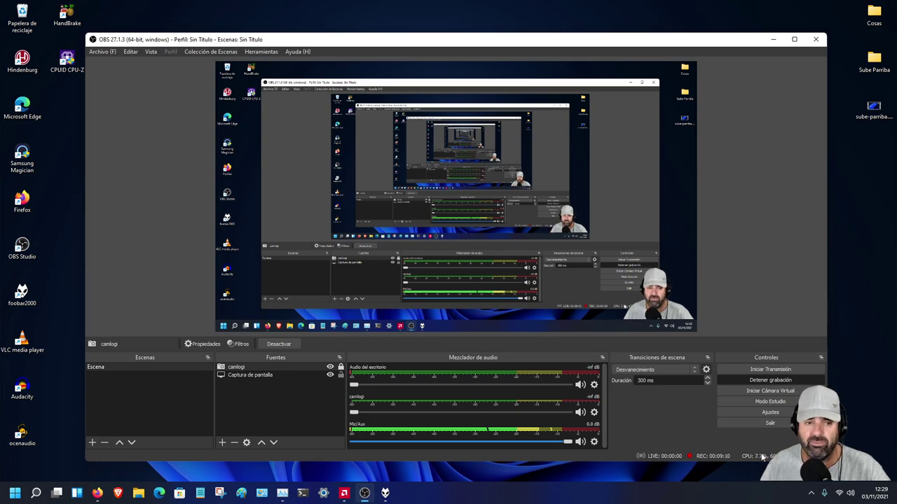
# Move and shrink the OBS window, then open its settings dialog and reposition it over the window.
pyautogui.moveTo(421, 39)
pyautogui.mouseDown()
pyautogui.moveTo(419, 49)
pyautogui.moveTo(424, 28)
pyautogui.mouseUp()
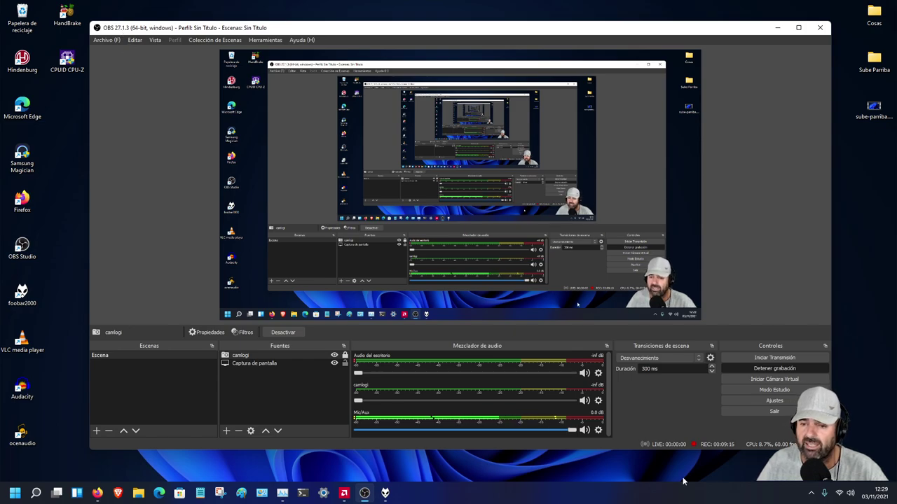
pyautogui.moveTo(831, 449); pyautogui.dragTo(748, 435)
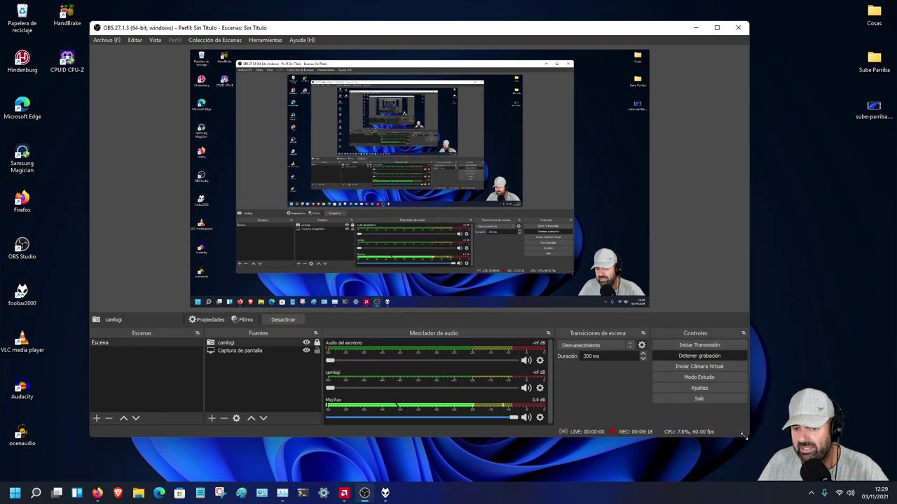
pyautogui.click(698, 387)
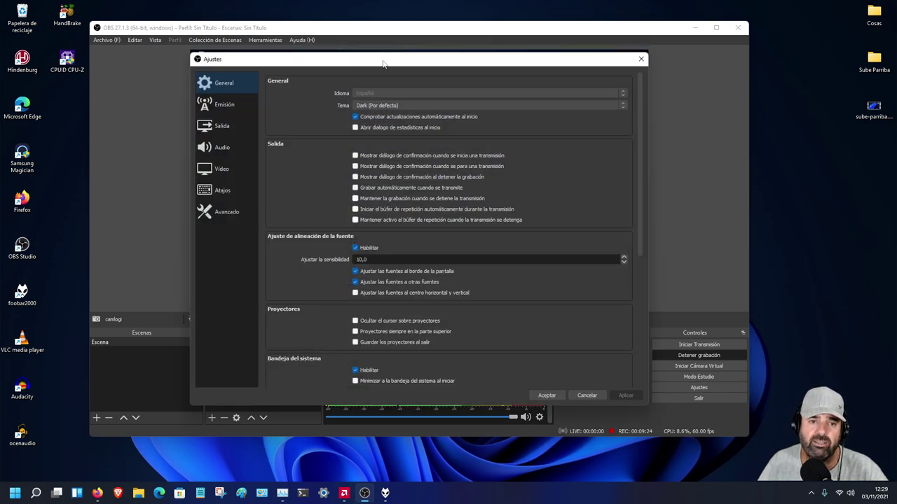
pyautogui.moveTo(380, 59); pyautogui.dragTo(358, 59)
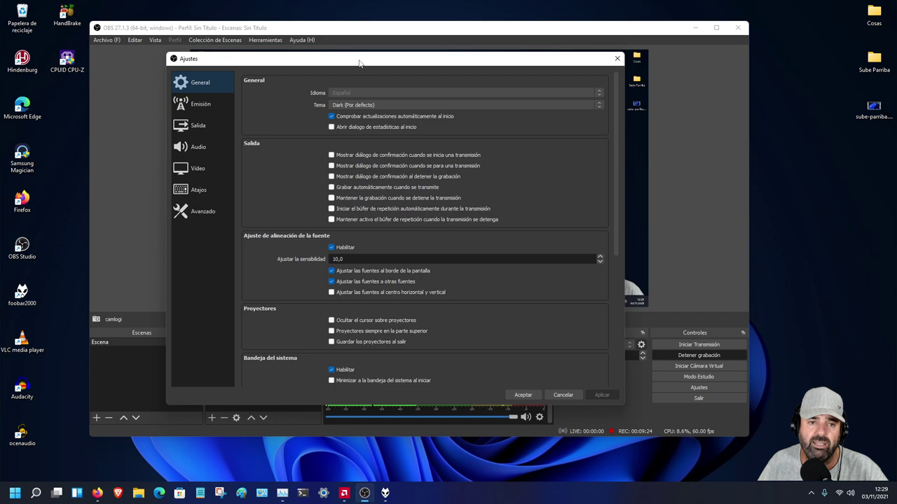
# Review the OBS output, audio and video settings, return to the streaming output options, and accept the dialog.
pyautogui.click(197, 128)
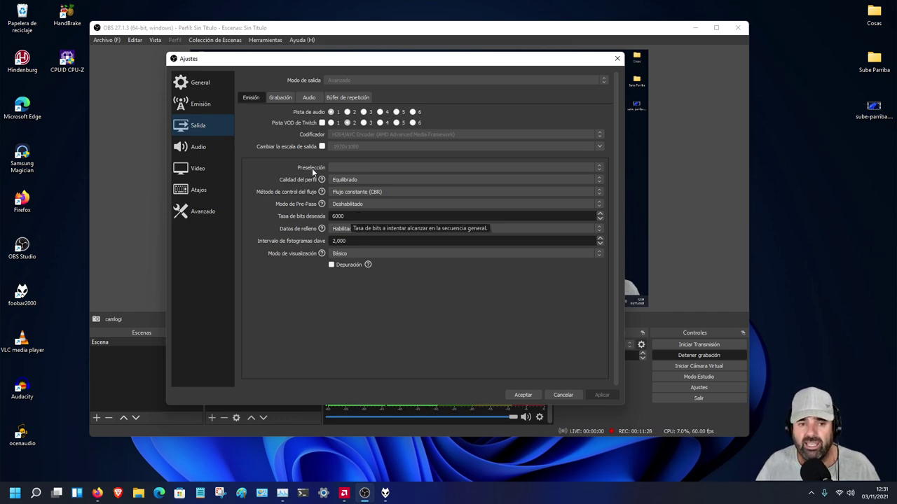
pyautogui.click(209, 149)
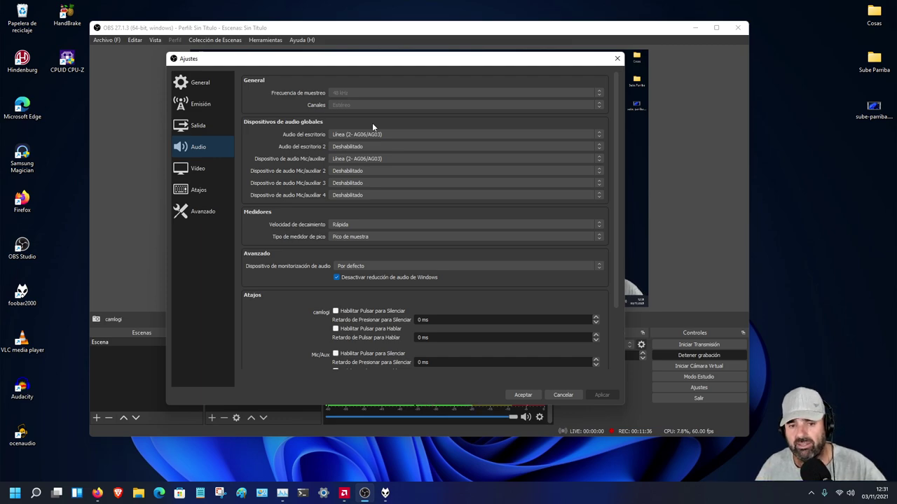
pyautogui.click(203, 172)
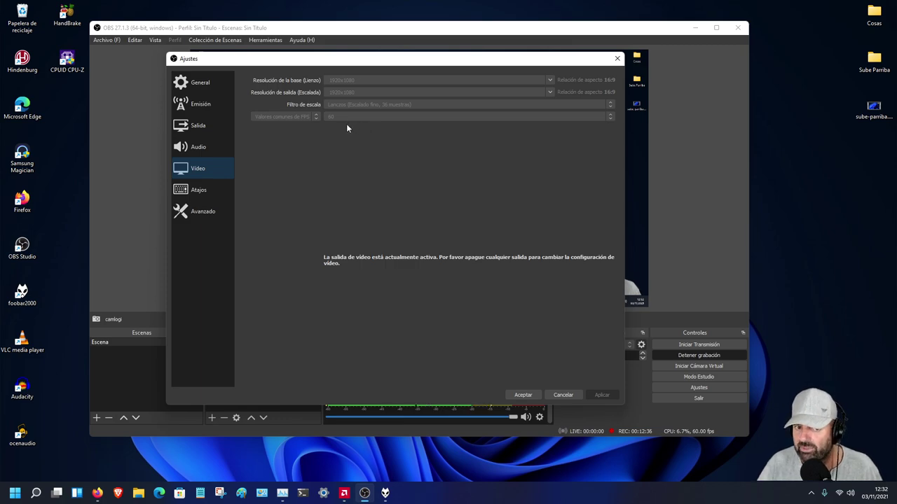
pyautogui.click(202, 126)
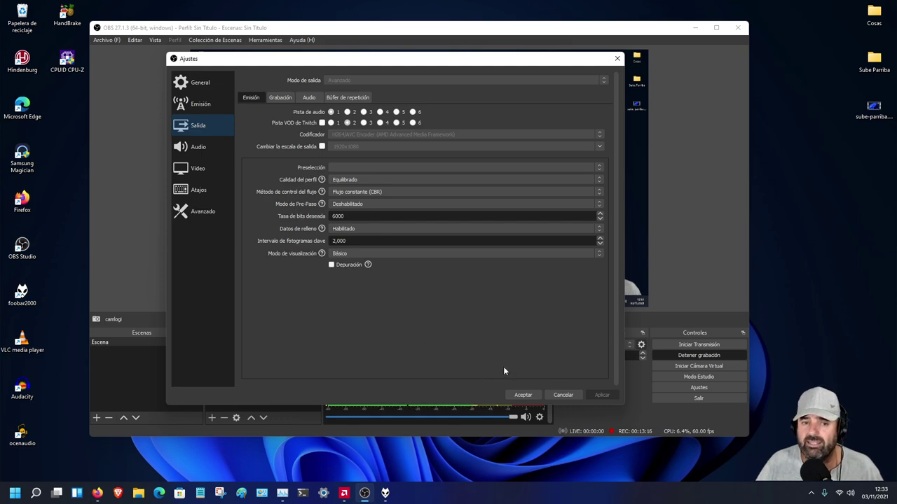
pyautogui.click(524, 395)
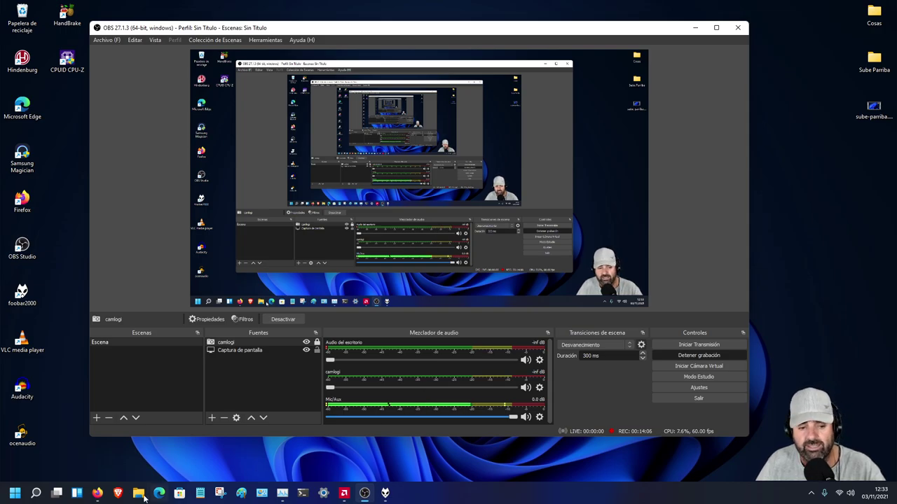
# Switch to Firefox and look over the driver download options on the AMD support page, then minimize the browser.
pyautogui.click(97, 494)
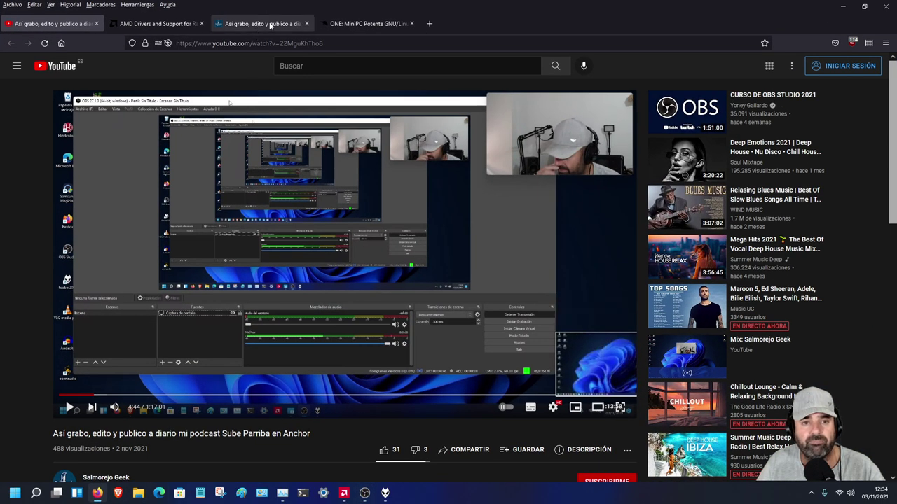
pyautogui.click(357, 24)
pyautogui.click(157, 23)
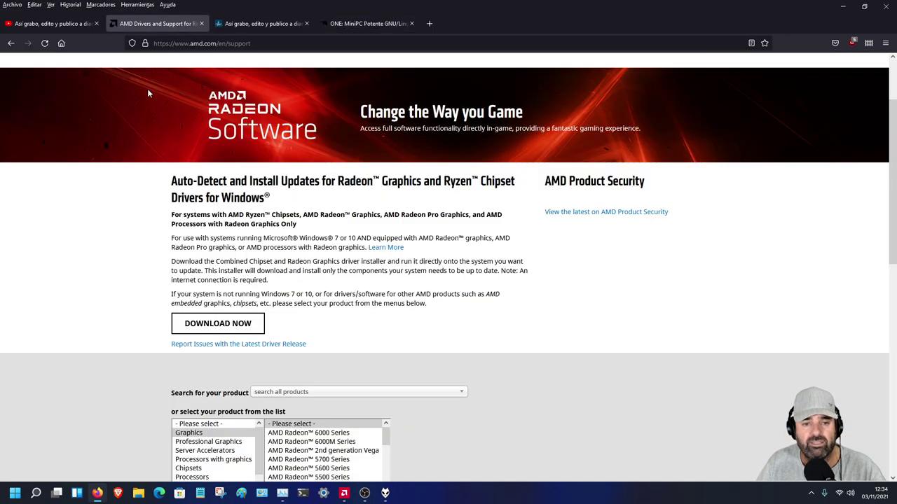
pyautogui.scroll(-3, 96, 215)
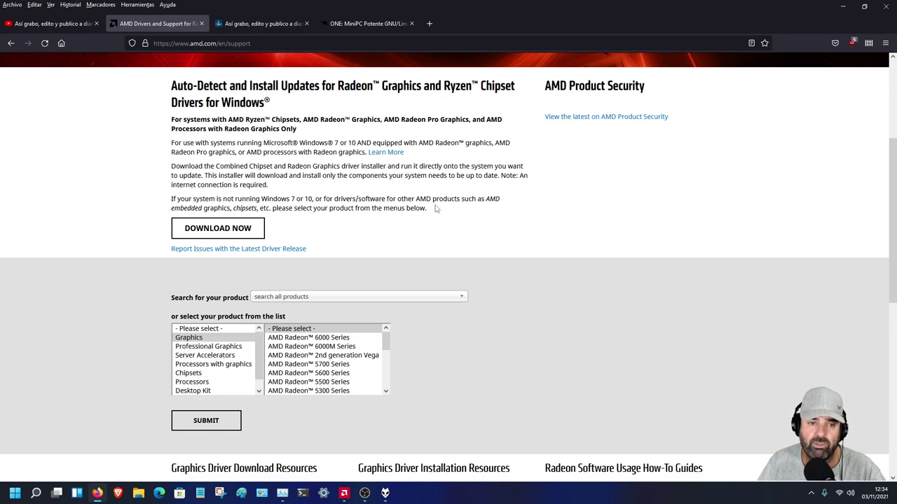
pyautogui.click(843, 6)
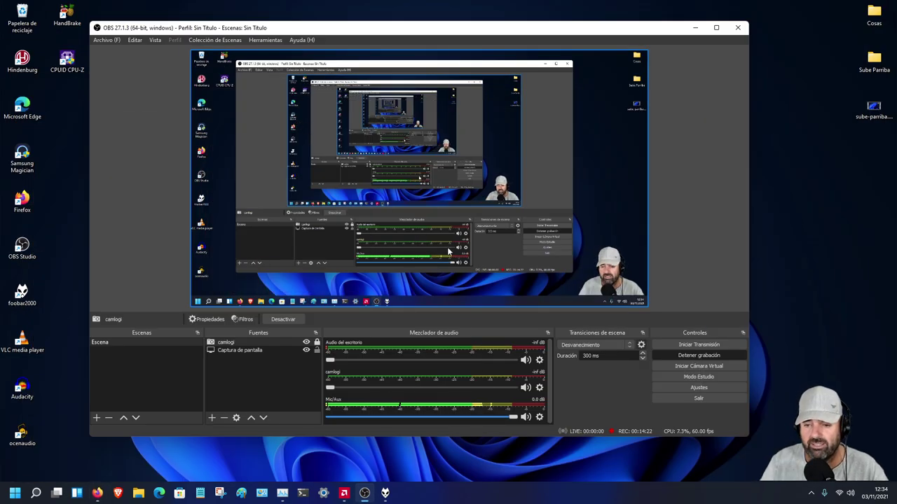